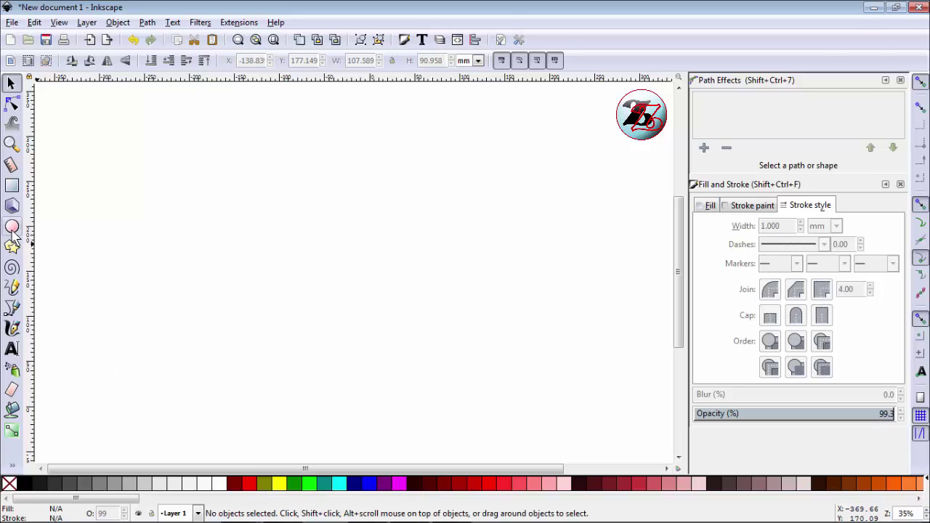
Draw a red, black-outlined circle about 165.798 mm across and move it down-right on the page.
left_click(12, 227)
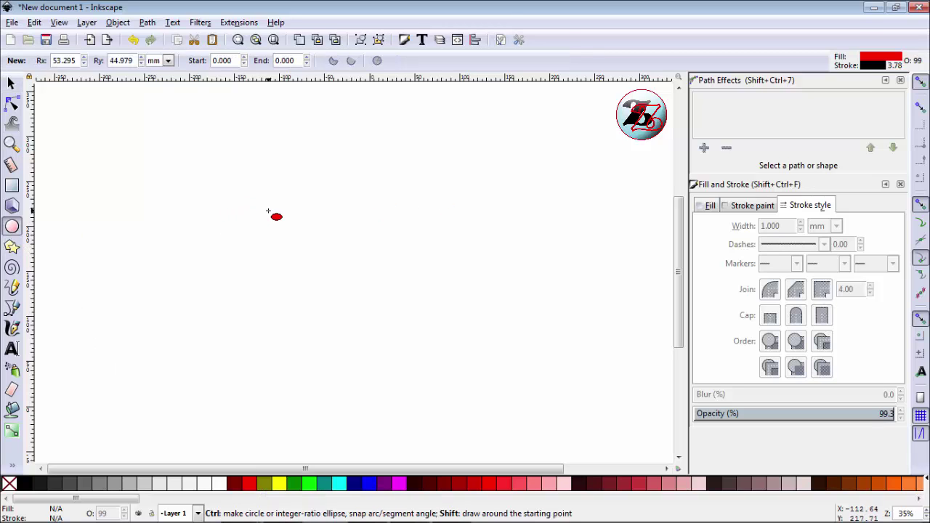
left_click_drag(269, 211, 335, 275)
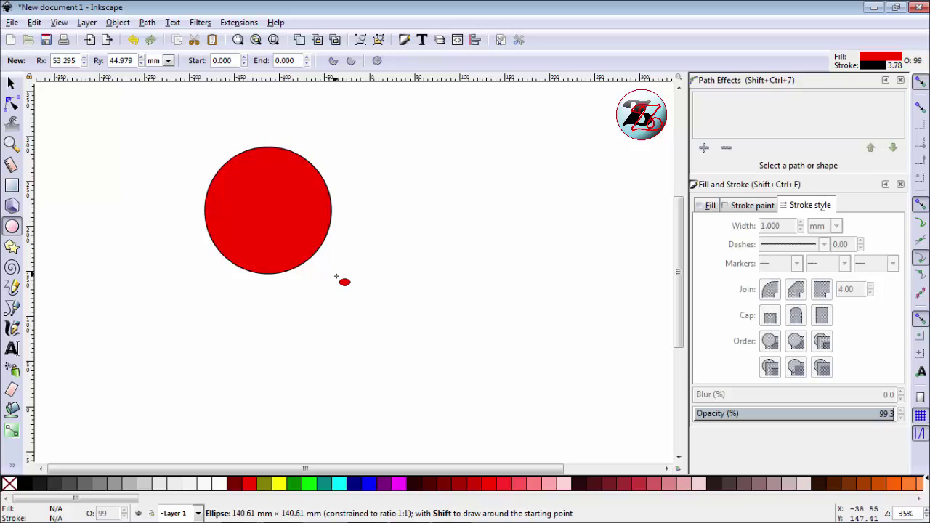
left_click_drag(336, 276, 353, 288)
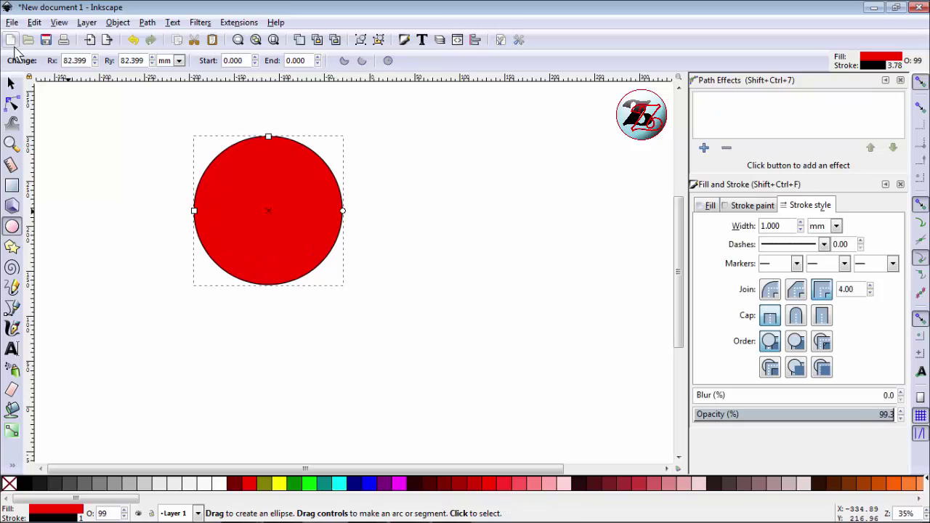
left_click(11, 83)
left_click_drag(288, 207, 395, 319)
Convert the circle to a path and pull its top node down into an apple dip.
left_click(118, 23)
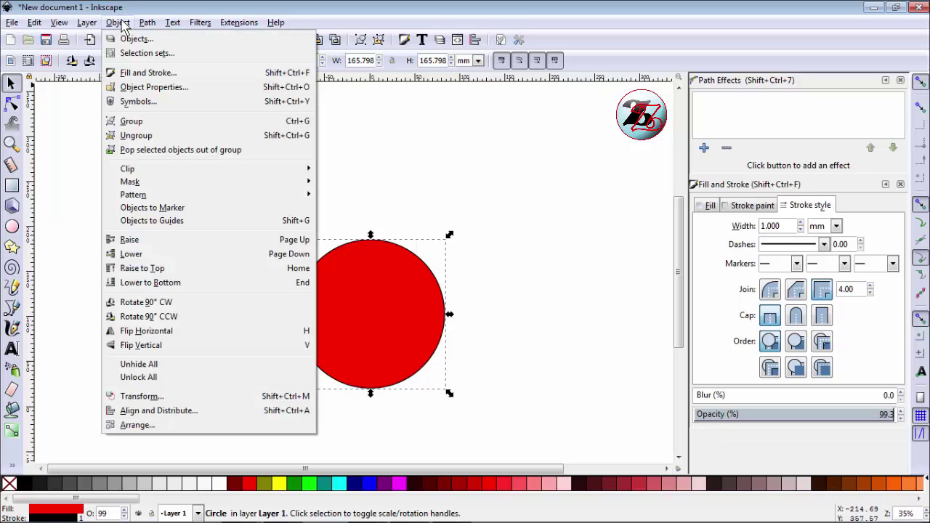
left_click(154, 38)
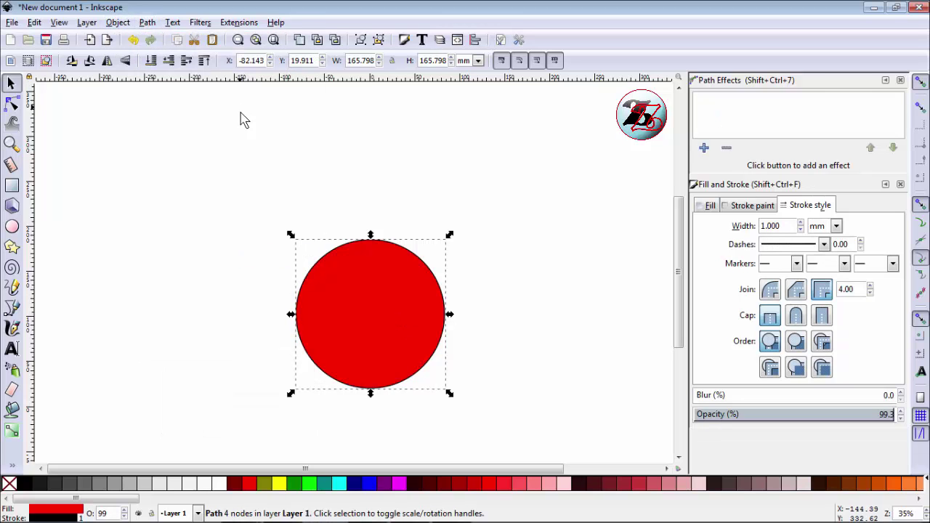
left_click(12, 104)
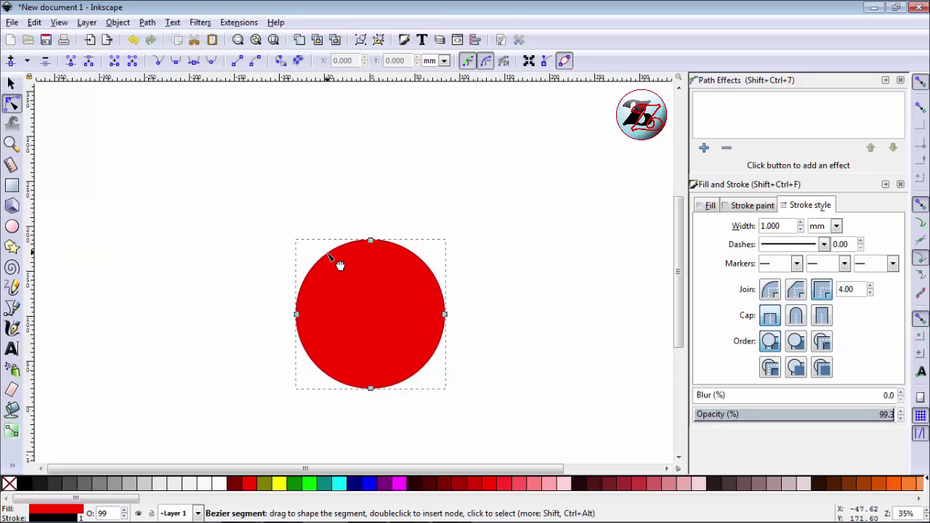
double_click(329, 255)
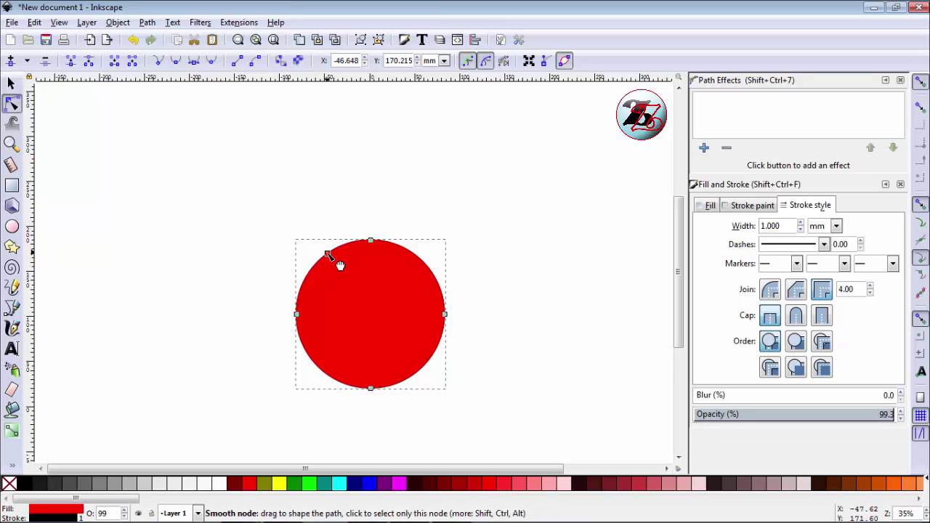
double_click(419, 258)
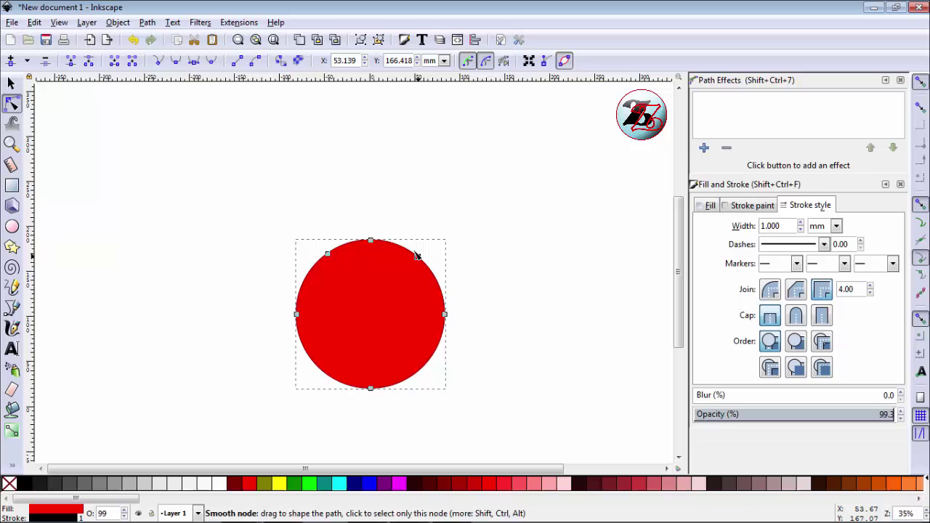
left_click(370, 240)
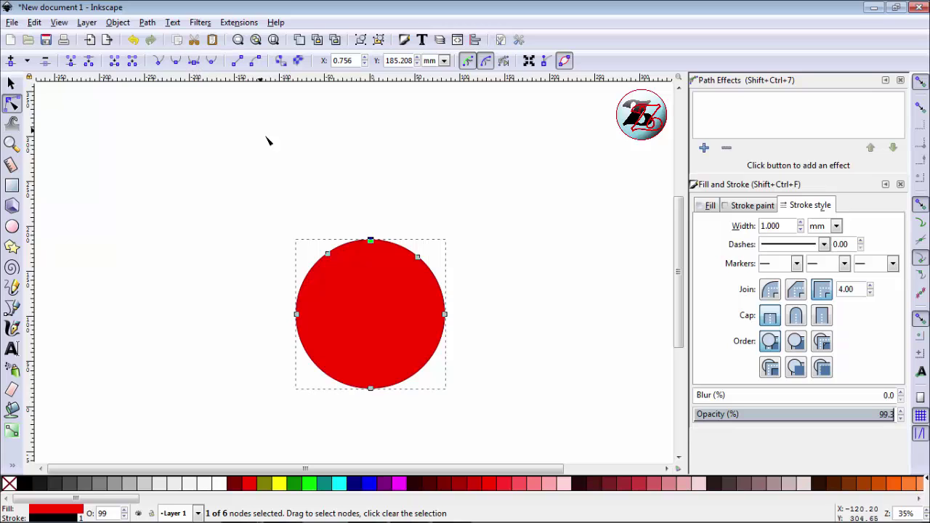
mouse_move(372, 247)
left_mouse_down()
mouse_move(372, 270)
mouse_move(321, 263)
left_mouse_up()
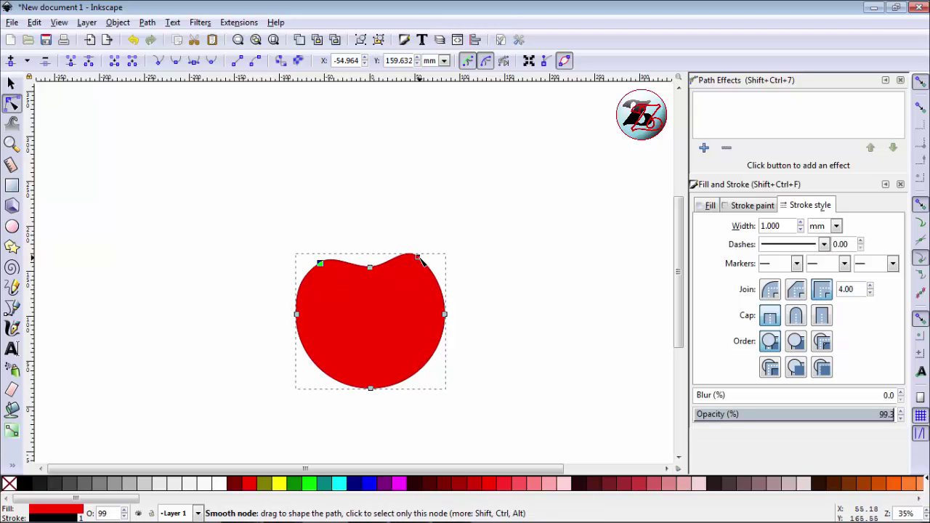
left_click_drag(419, 258, 425, 263)
Add two nodes near the bottom and raise the bottom node to notch the apple's base.
double_click(390, 386)
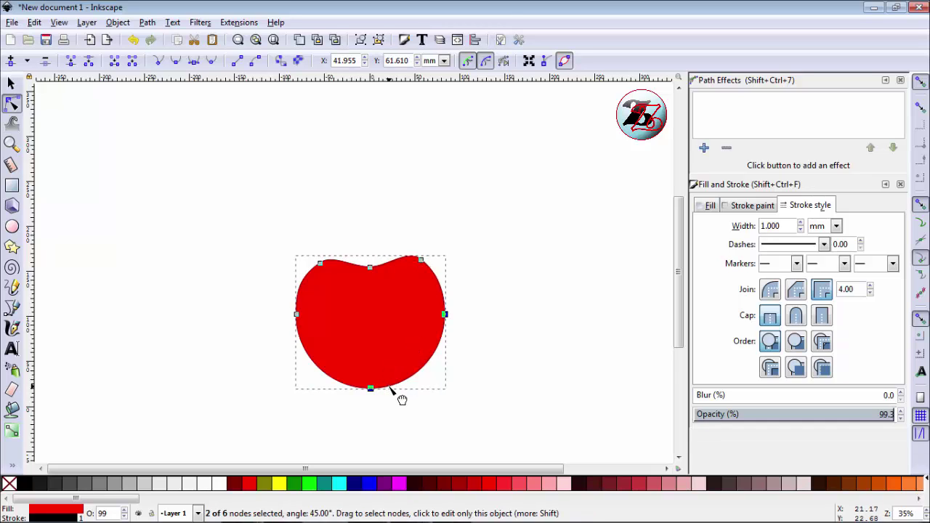
double_click(351, 389)
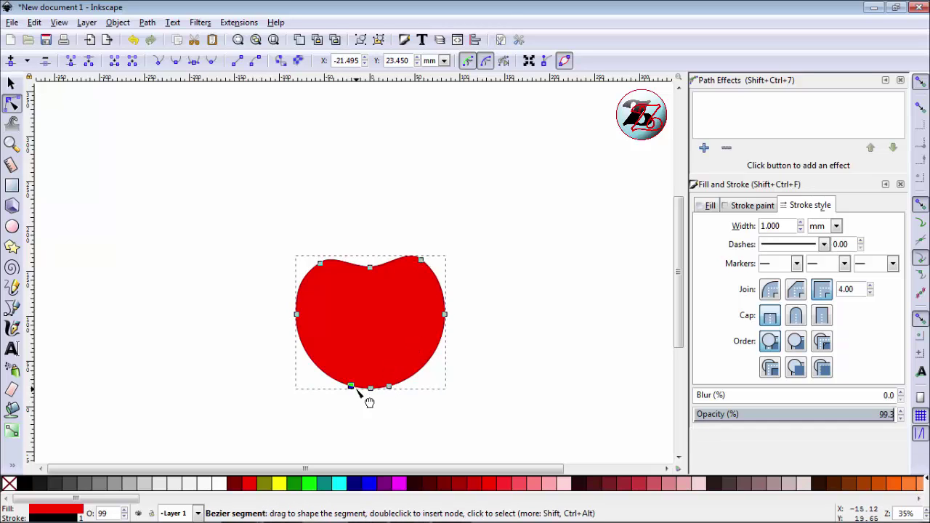
left_click_drag(375, 386, 376, 385)
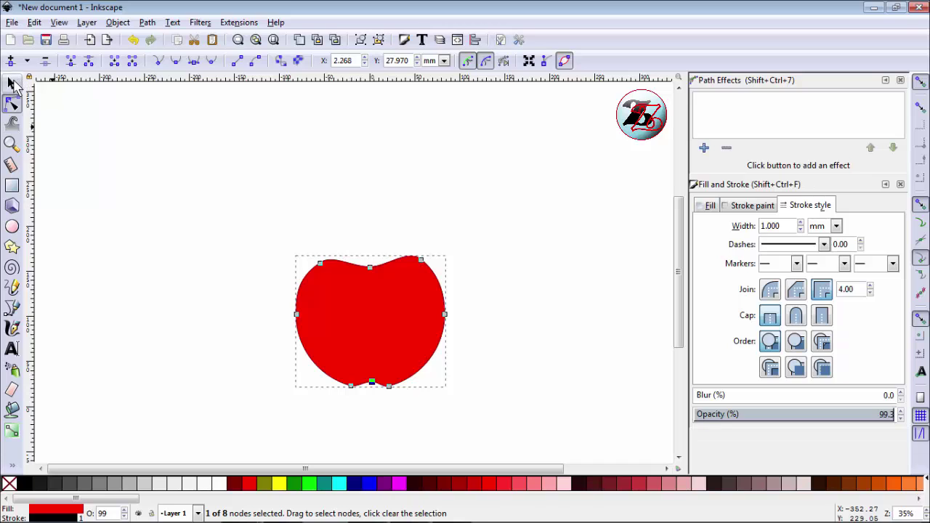
left_click(11, 83)
Draw a closed curved red shape, 75.081 × 35.129 mm, over the apple's top dip.
left_click(232, 234)
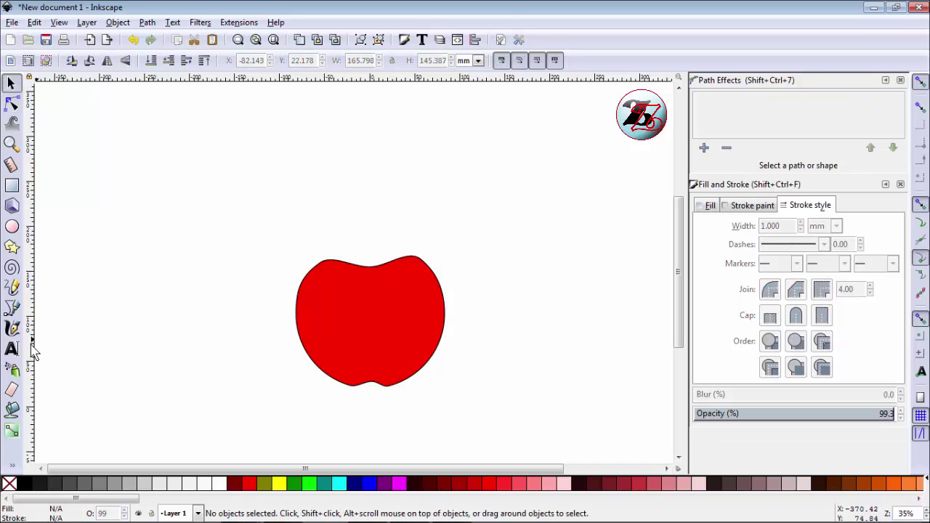
left_click(11, 308)
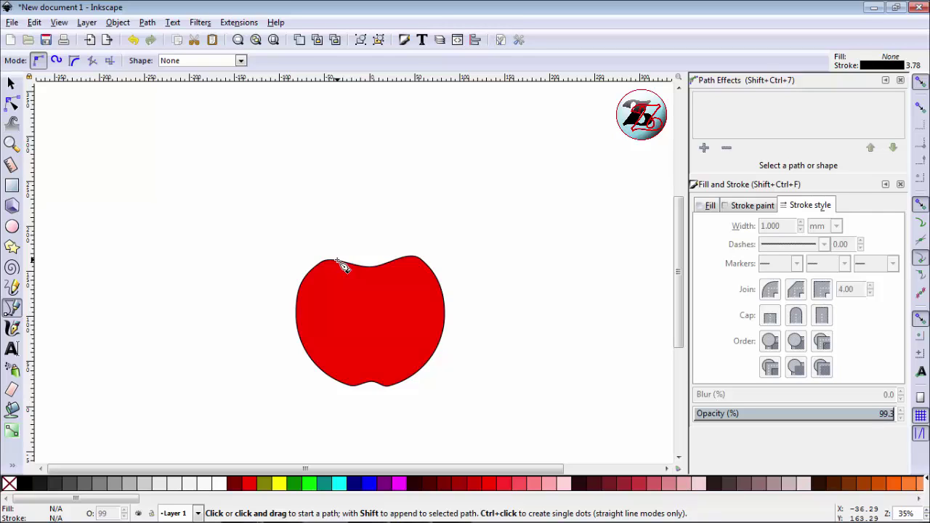
left_click(336, 260)
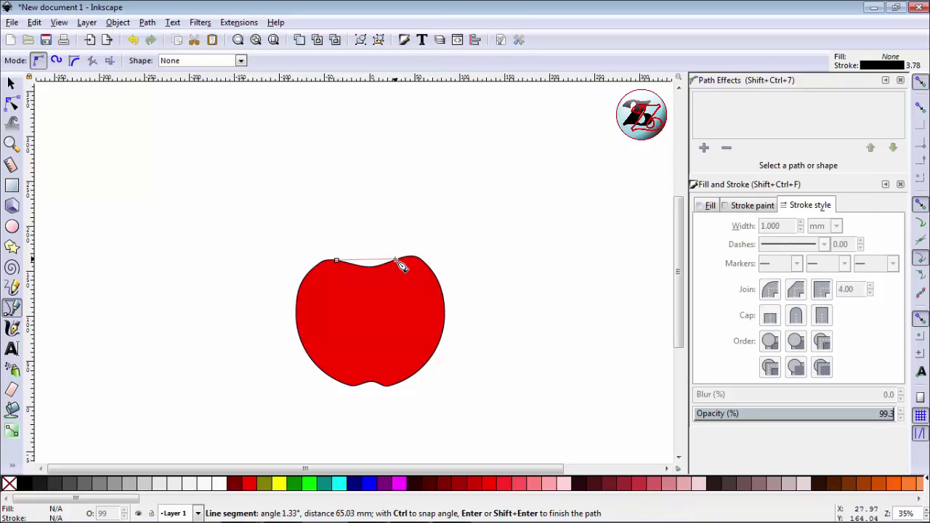
left_click_drag(398, 260, 419, 286)
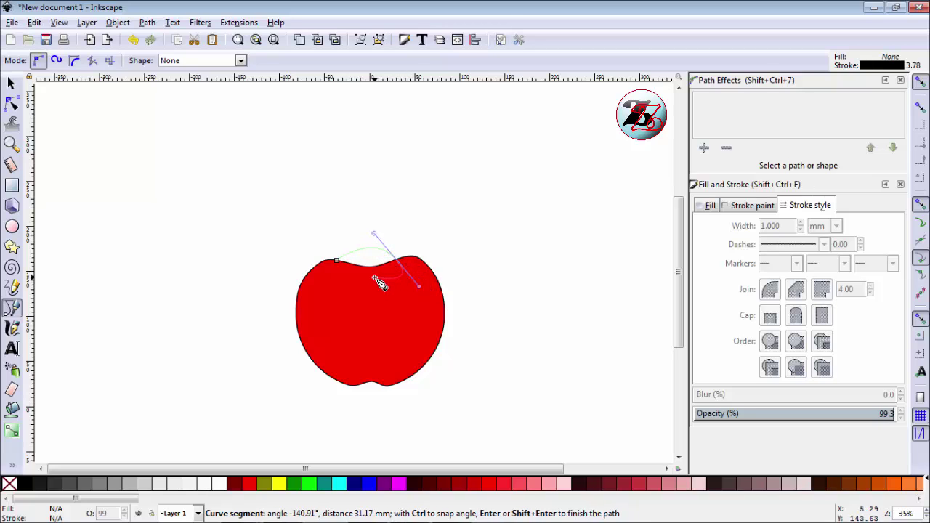
left_click(338, 262)
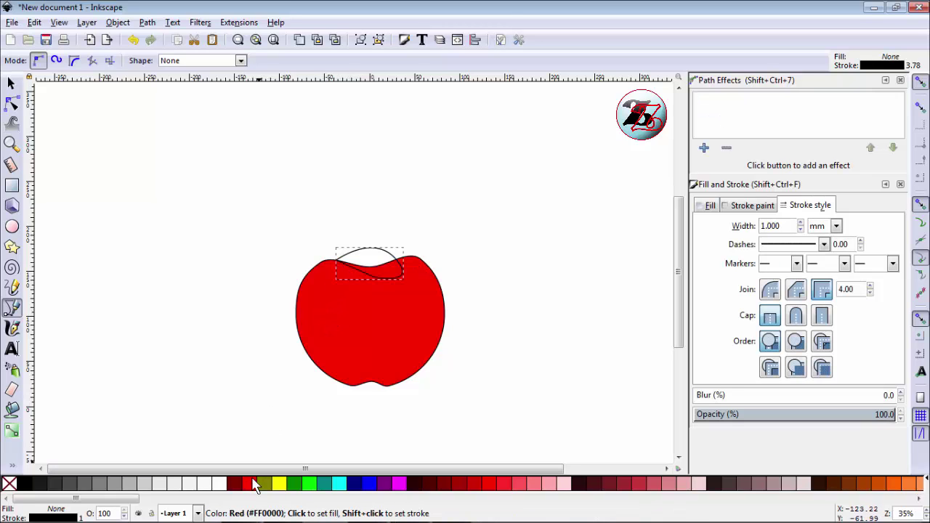
left_click(254, 485)
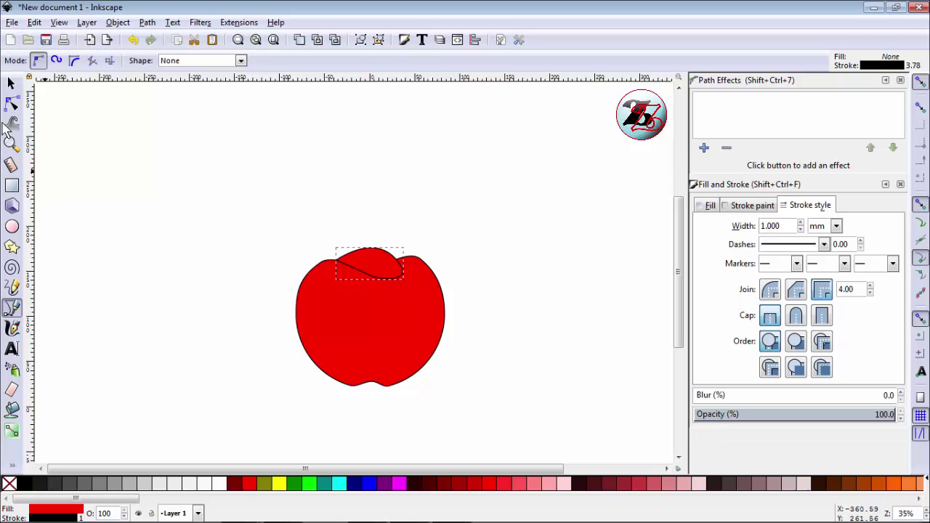
Flip the new top shape vertically with V, then deselect everything.
left_click(11, 83)
left_click(161, 189)
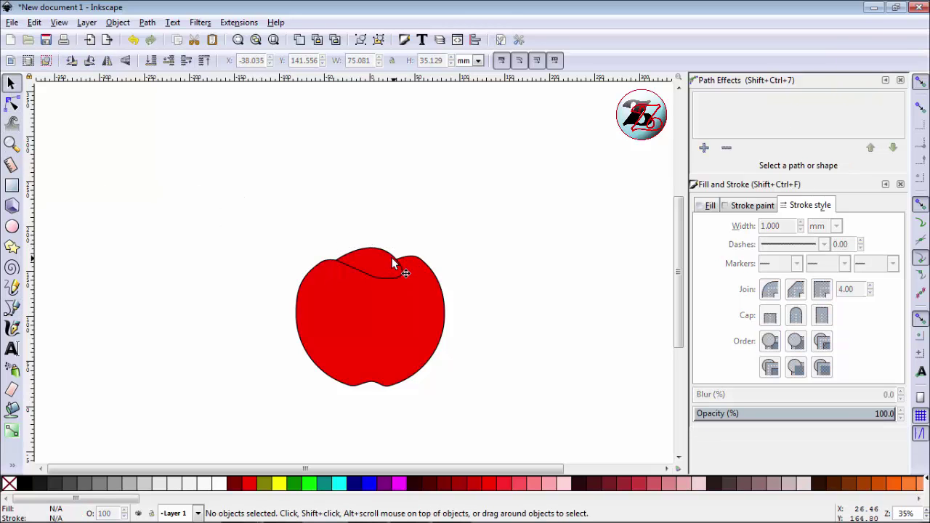
left_click(392, 264)
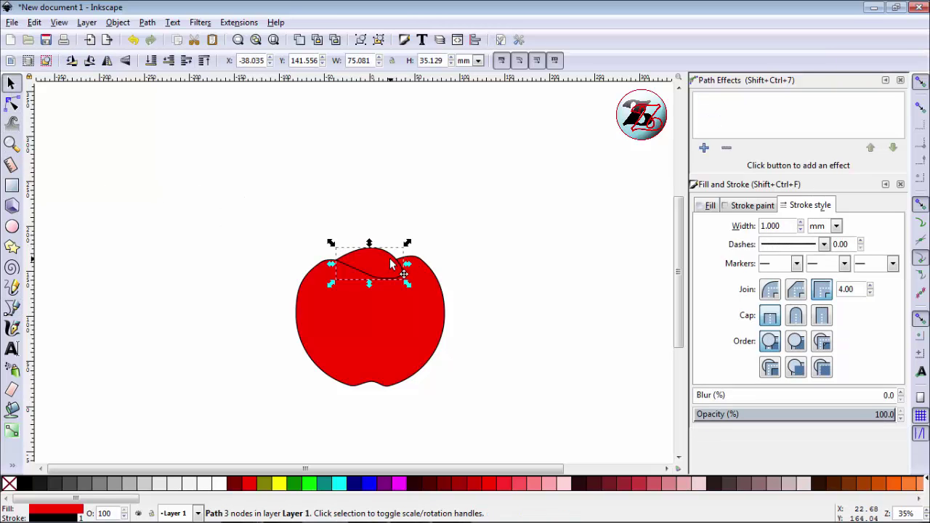
key("v")
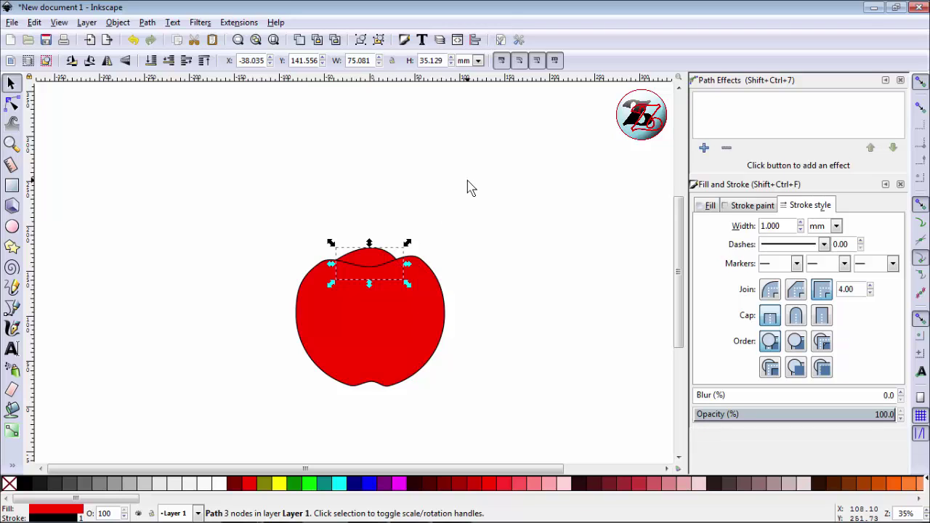
left_click(271, 190)
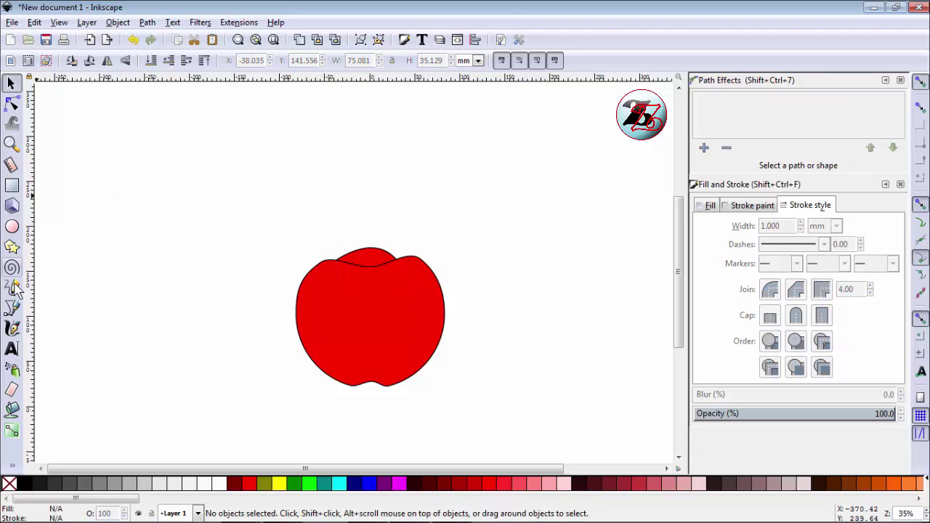
Draw a closed curved stem, 29.706 × 74.924 mm, above the apple and fill it 50% gray.
left_click(12, 308)
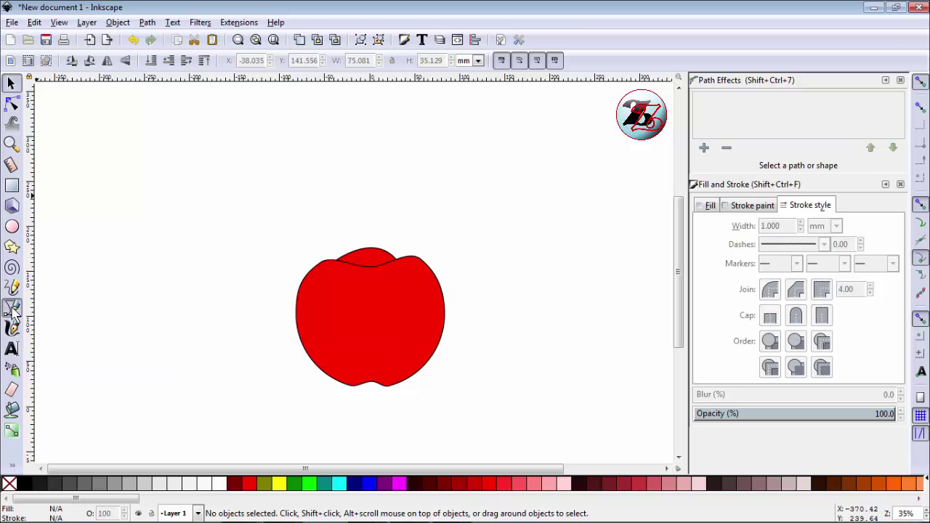
left_click(362, 266)
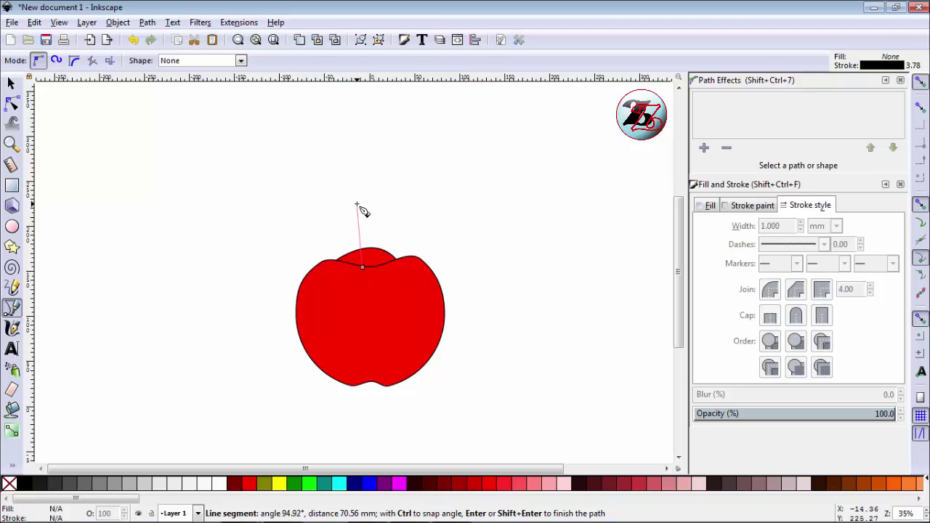
left_click_drag(356, 205, 378, 195)
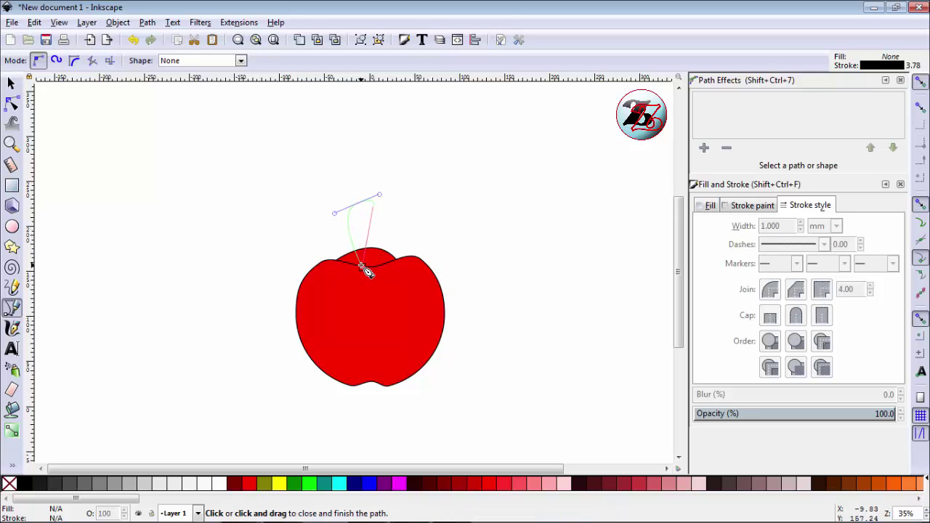
left_click_drag(363, 269, 390, 339)
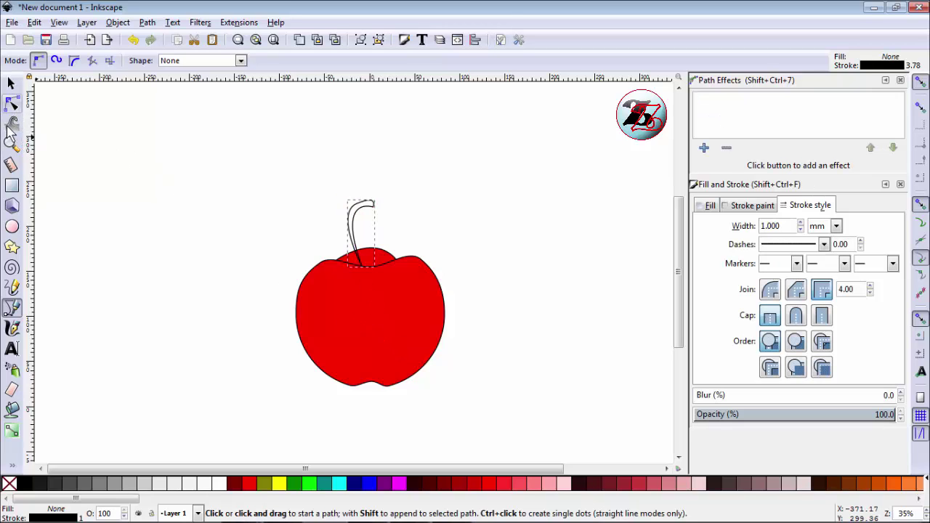
left_click(101, 485)
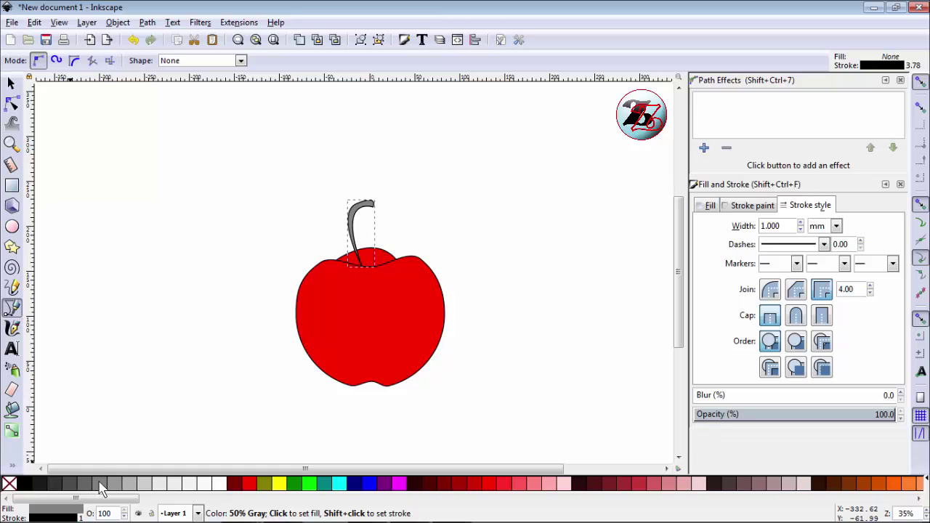
left_click(11, 83)
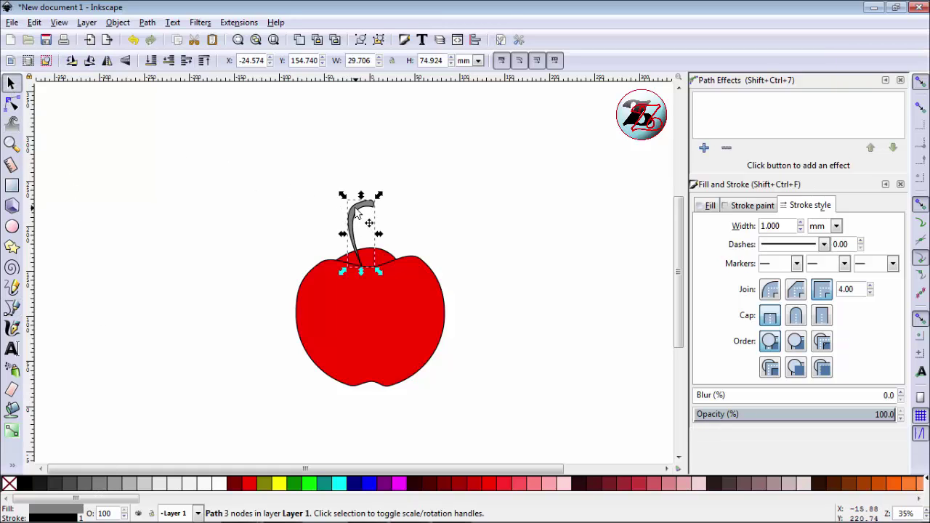
Nudge the stem in three small moves to X -10.967, Y 134.329 mm in the top dip.
left_click_drag(356, 212, 364, 223)
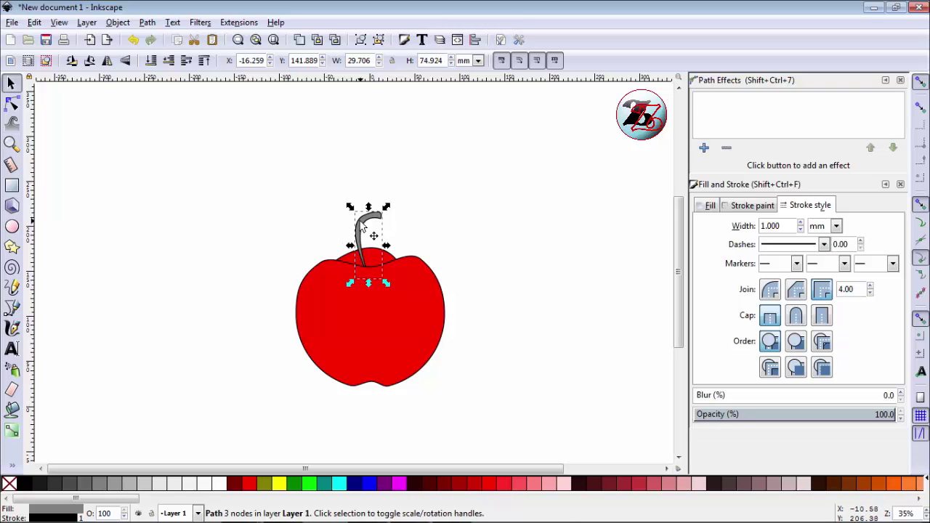
left_click_drag(362, 226, 369, 231)
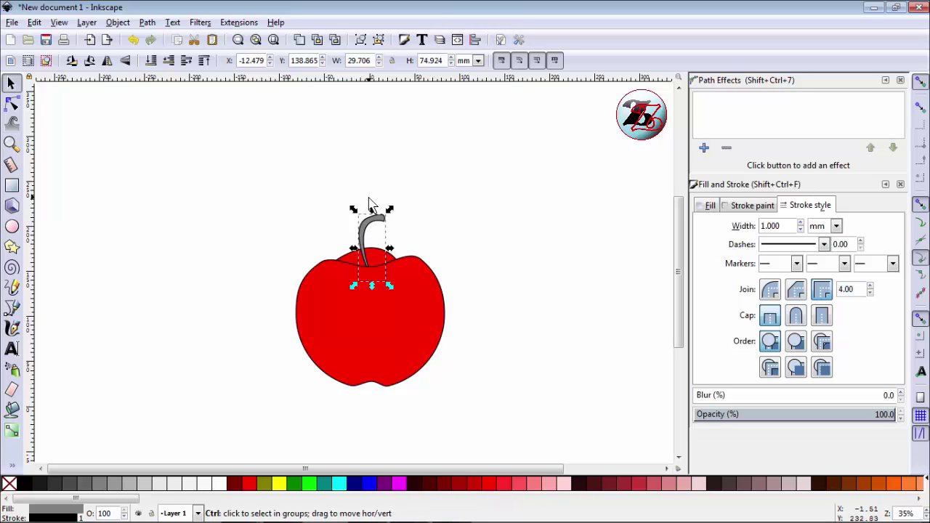
left_click_drag(372, 218, 373, 222)
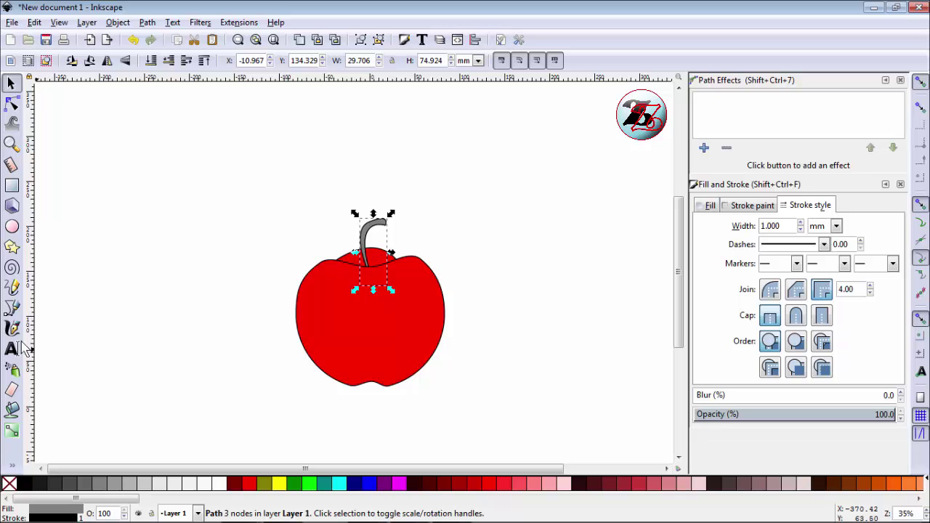
Draw a closed leaf path from the stem out to the upper left and fill it bright green.
left_click(12, 308)
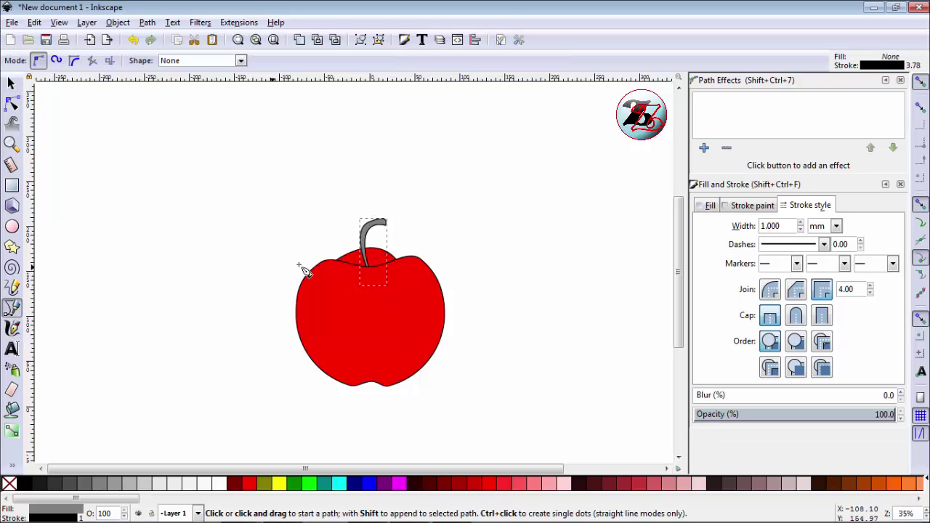
left_click(361, 251)
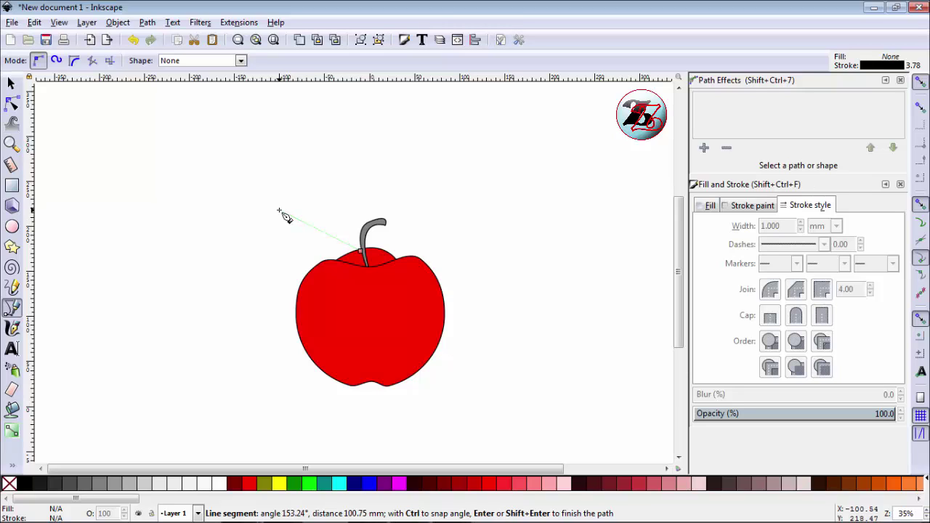
left_click(279, 211)
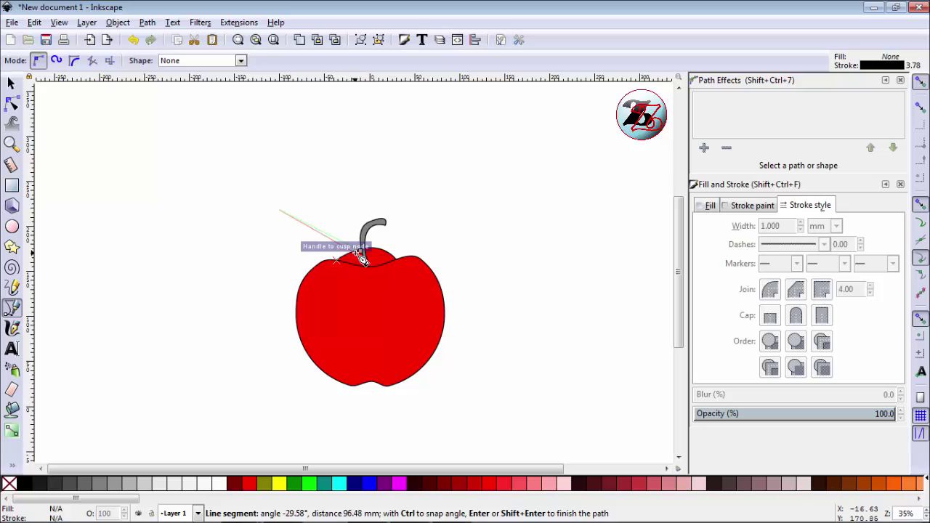
left_click_drag(360, 250, 441, 246)
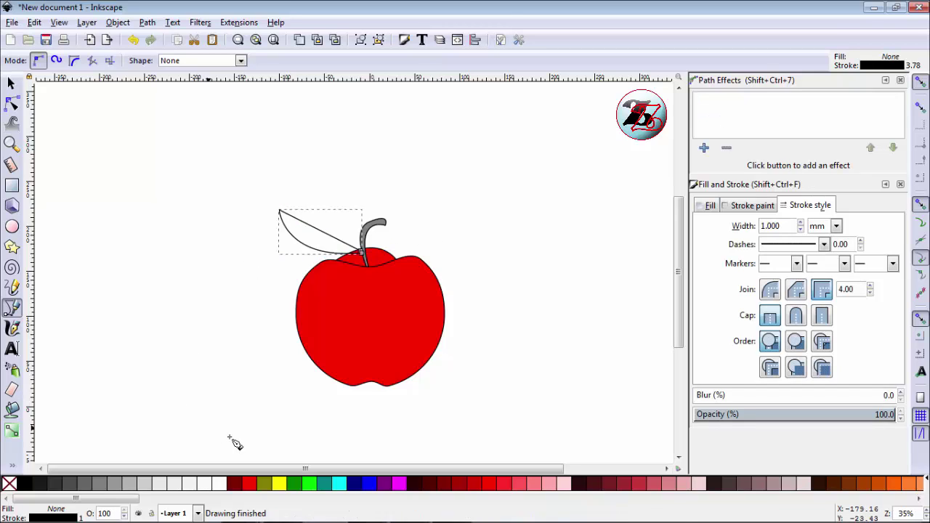
left_click(312, 483)
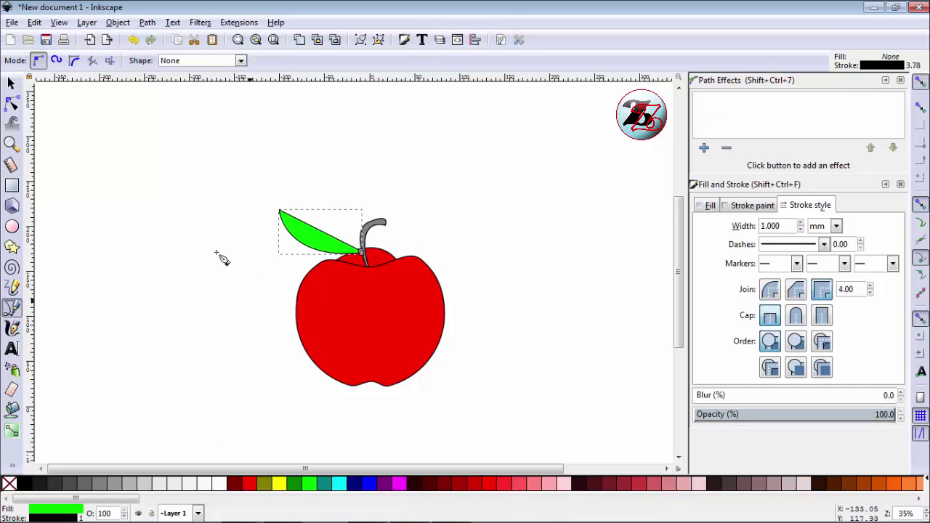
Bend the leaf's curved edge outward twice for a fuller, rounded shape, then deselect.
left_click(12, 104)
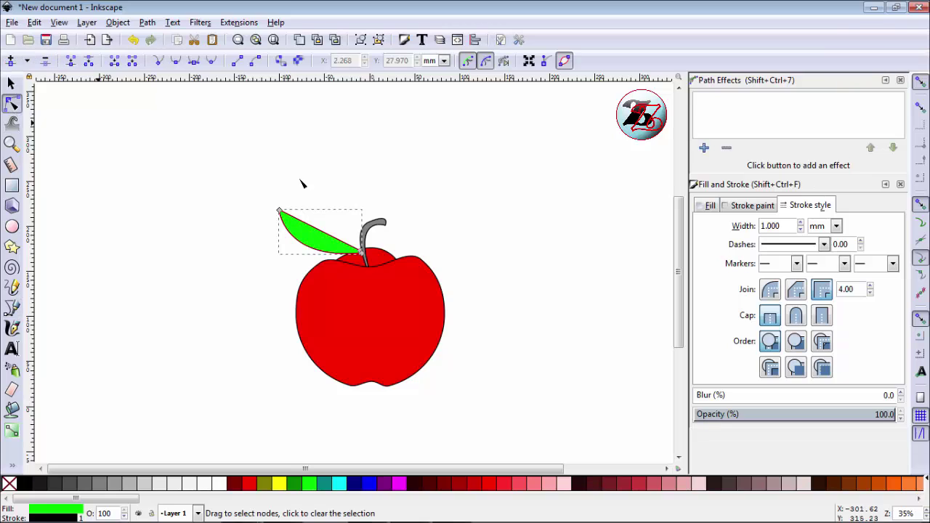
left_click(336, 245)
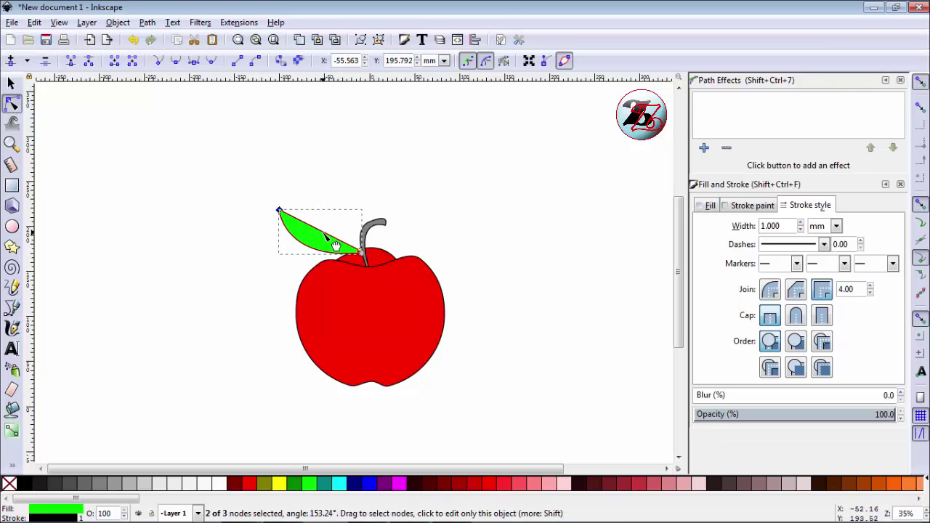
mouse_move(337, 244)
left_mouse_down()
mouse_move(329, 220)
mouse_move(310, 229)
mouse_move(323, 233)
left_mouse_up()
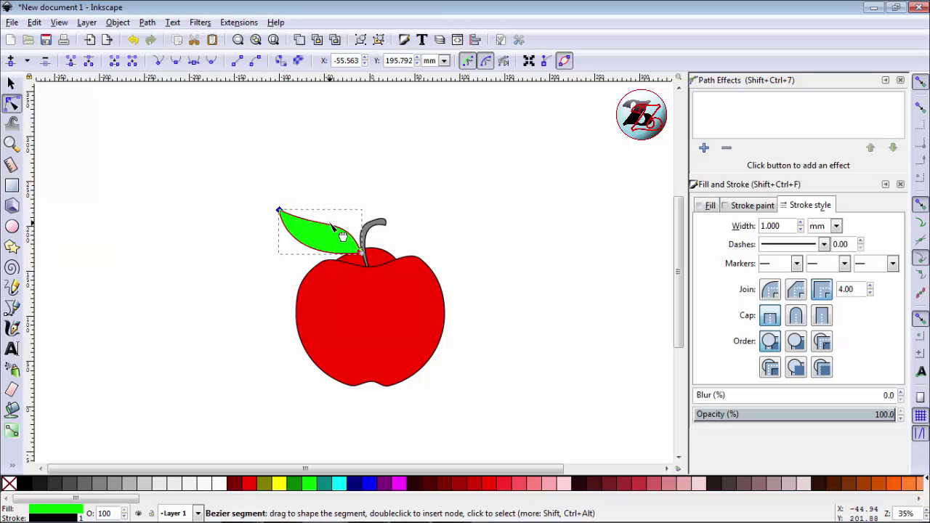
left_click_drag(323, 233, 346, 232)
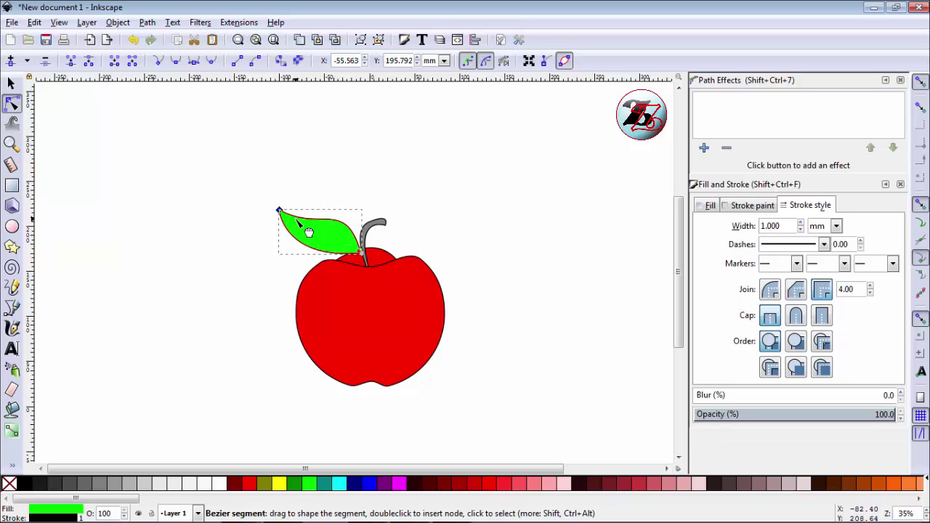
left_click(309, 168)
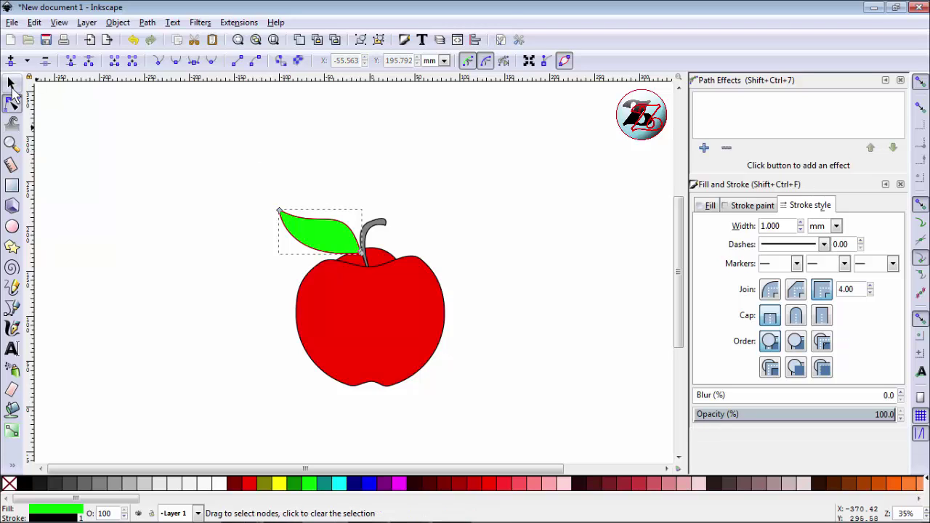
left_click(11, 82)
left_click(178, 167)
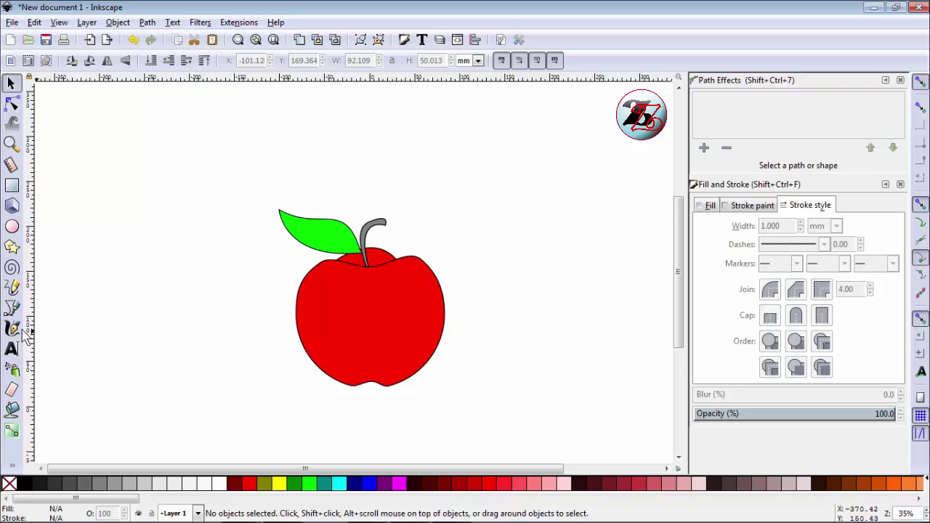
Add a vein line from the leaf's base to its tip and bend it into a gentle curve.
left_click(11, 309)
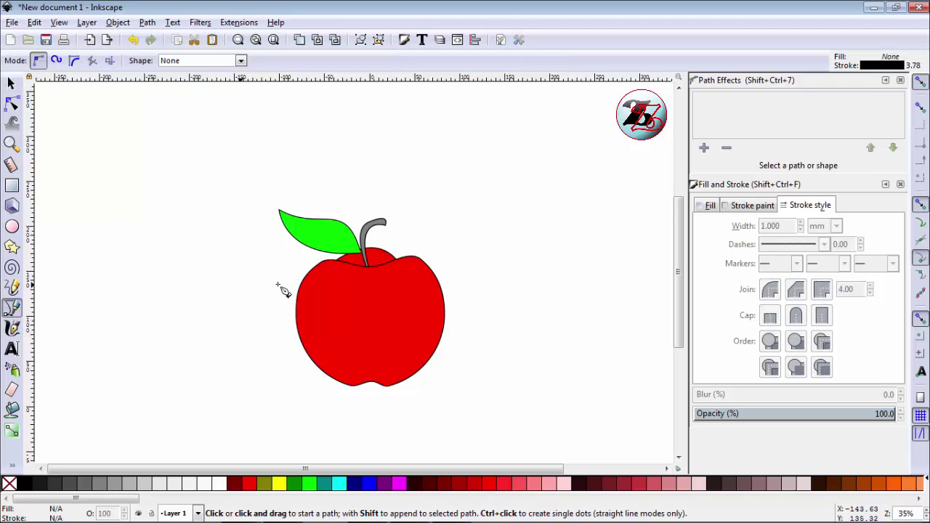
left_click(358, 251)
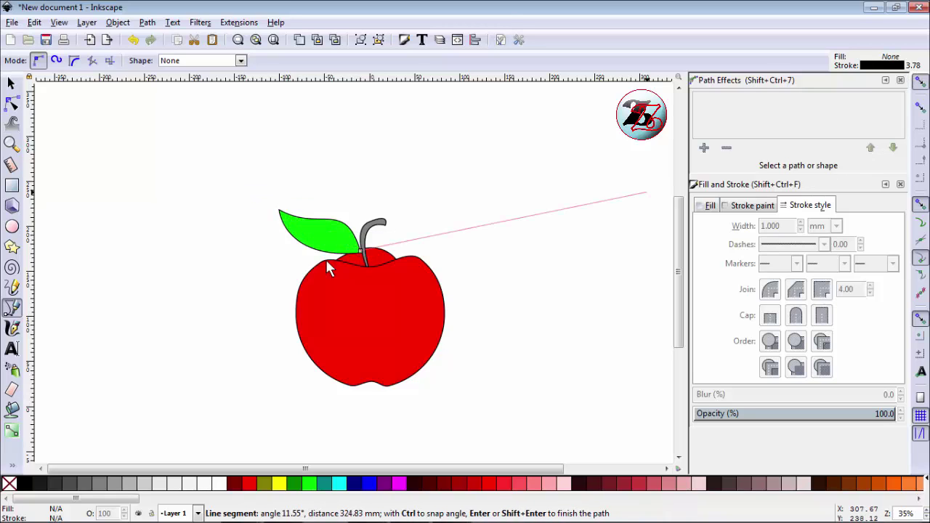
left_click(283, 215)
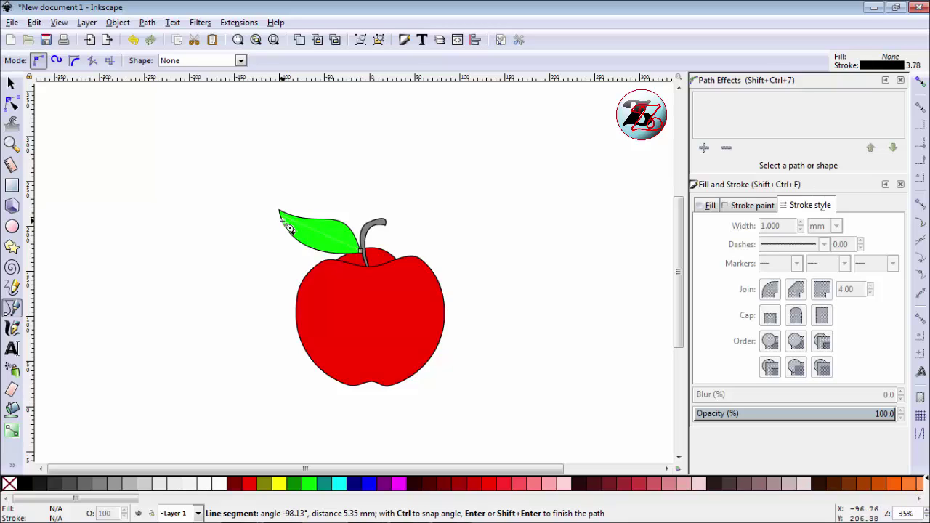
right_click(270, 232)
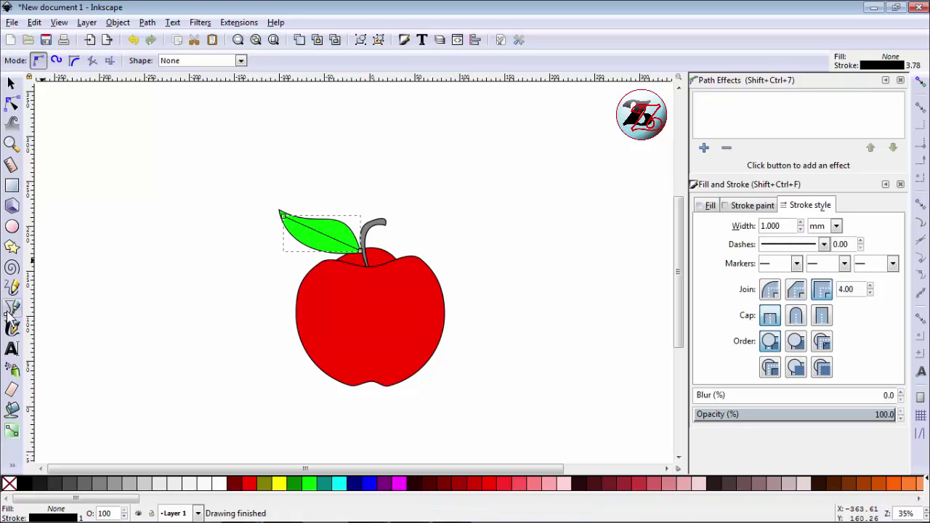
left_click(11, 103)
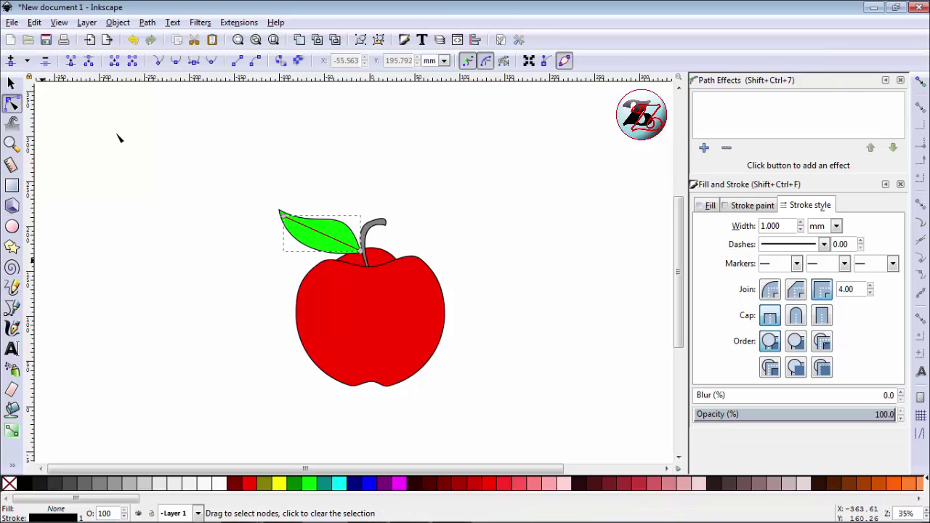
mouse_move(309, 240)
left_mouse_down()
mouse_move(318, 247)
mouse_move(303, 239)
left_mouse_up()
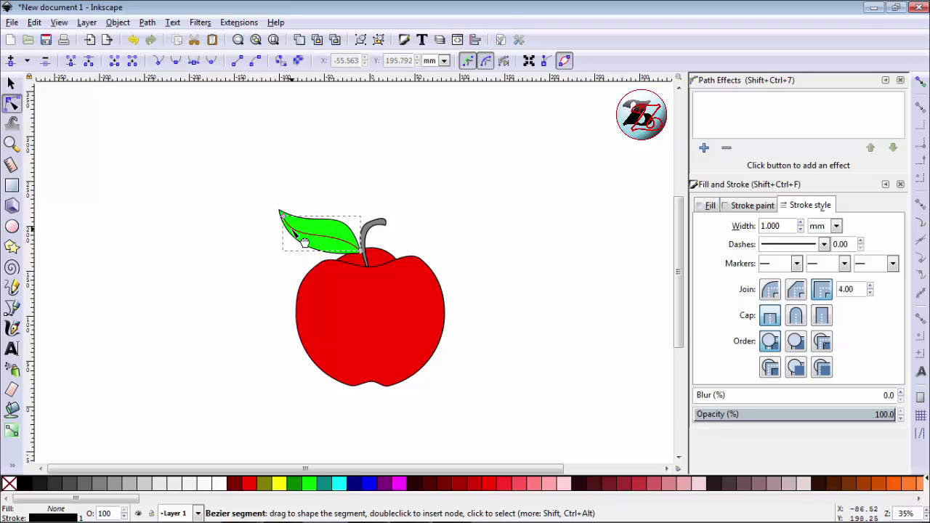
left_click(262, 229)
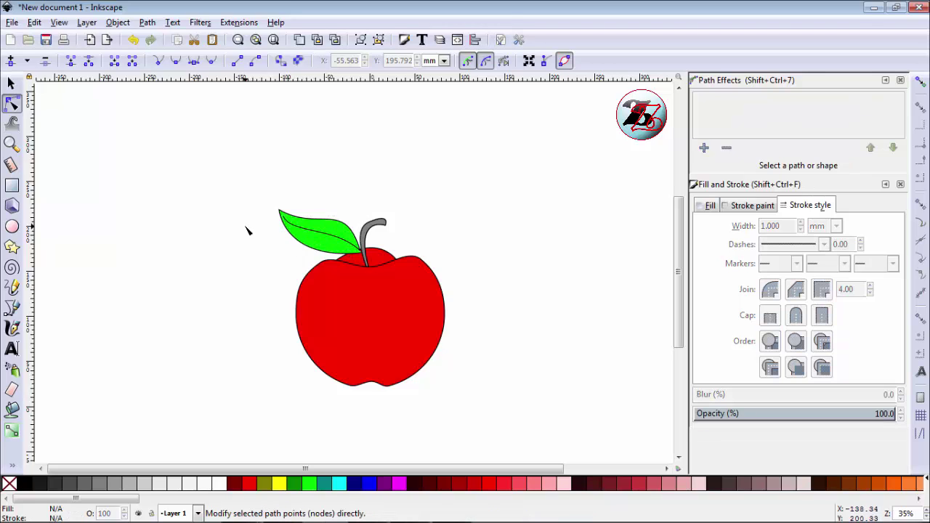
scroll(585, 379, "down", 1)
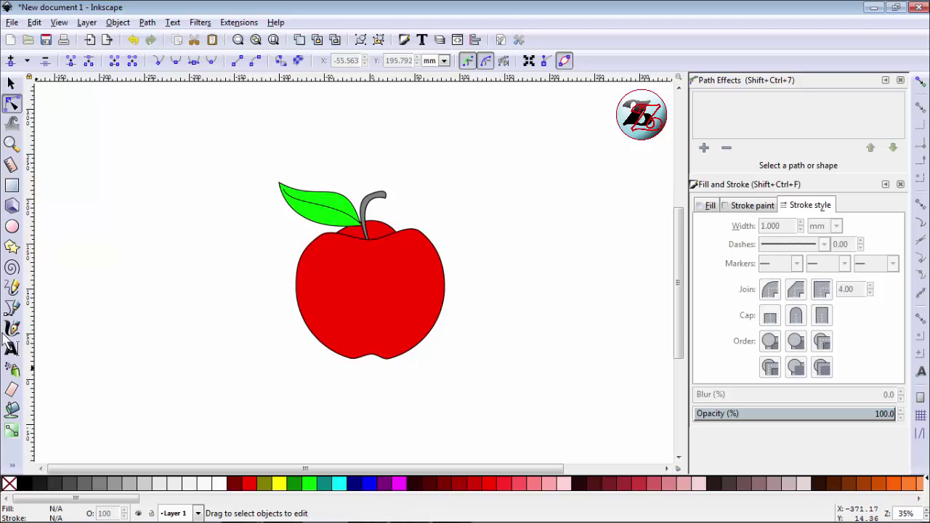
Draw a black ellipse under the apple and narrow both sides to 180.161 × 41.821 mm.
left_click(11, 226)
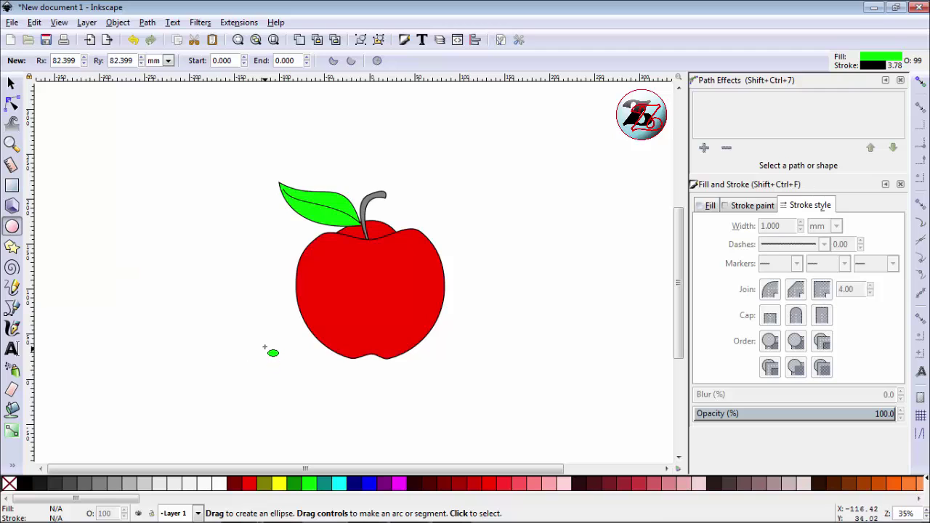
mouse_move(267, 347)
left_mouse_down()
mouse_move(443, 364)
mouse_move(485, 383)
left_mouse_up()
left_click(28, 486)
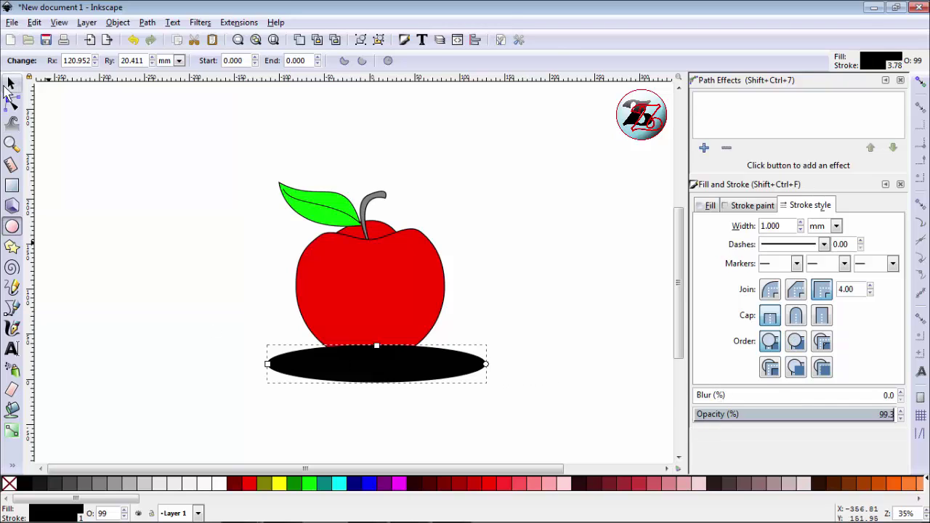
left_click(11, 83)
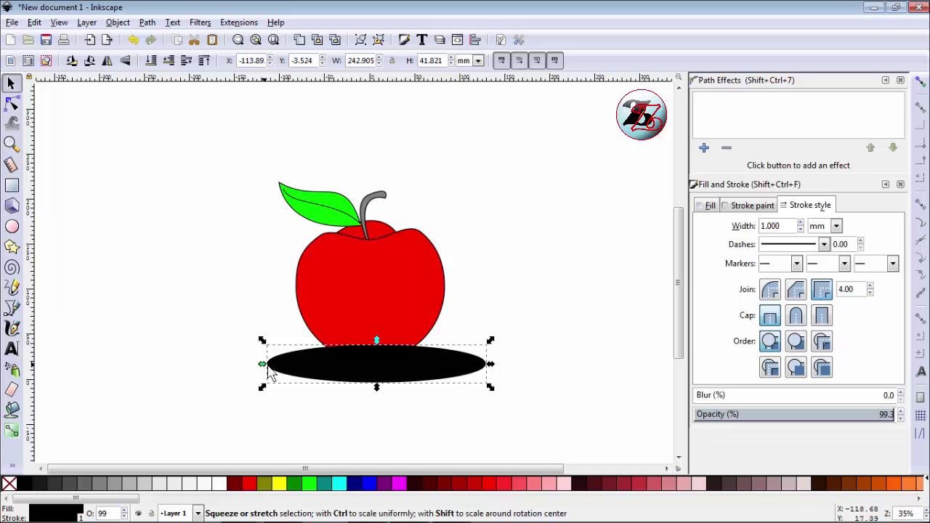
left_click_drag(264, 370, 286, 372)
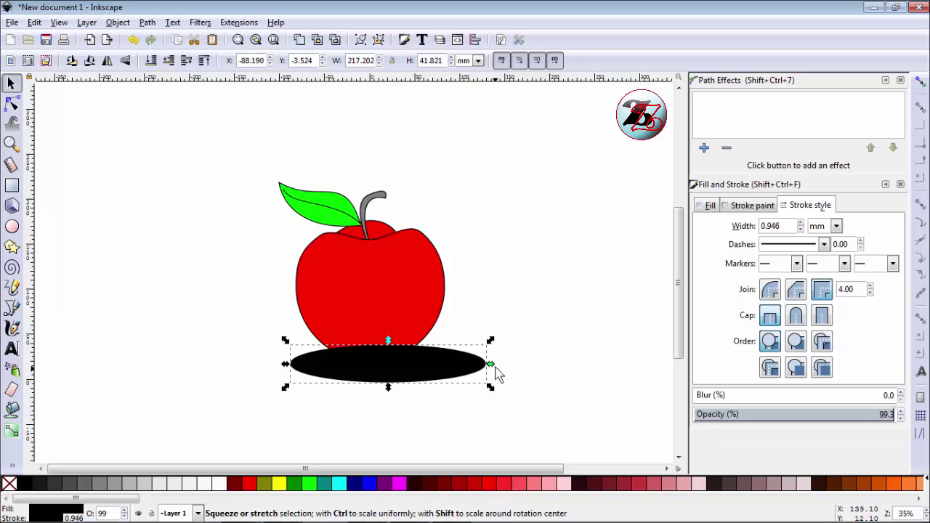
left_click_drag(491, 363, 467, 375)
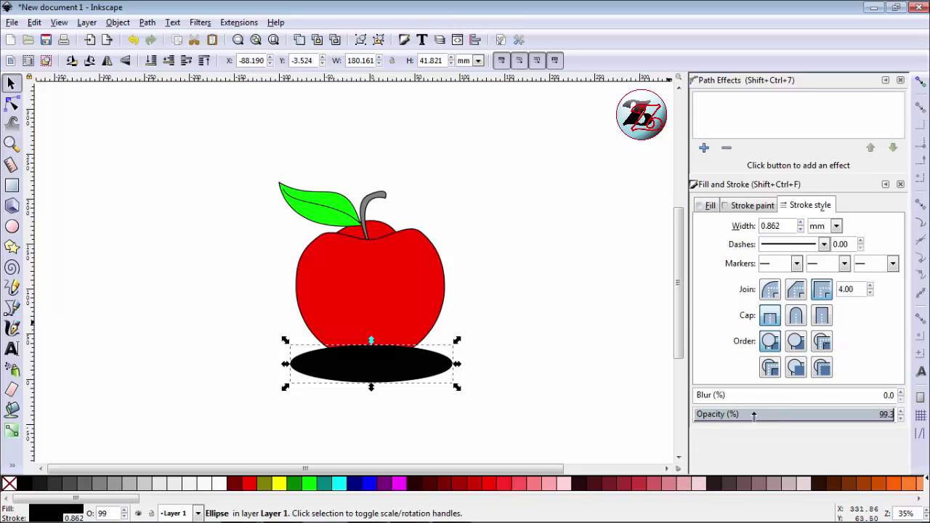
Set the shadow ellipse's blur to 13.2 and drop it slightly lower beneath the apple.
left_click(714, 396)
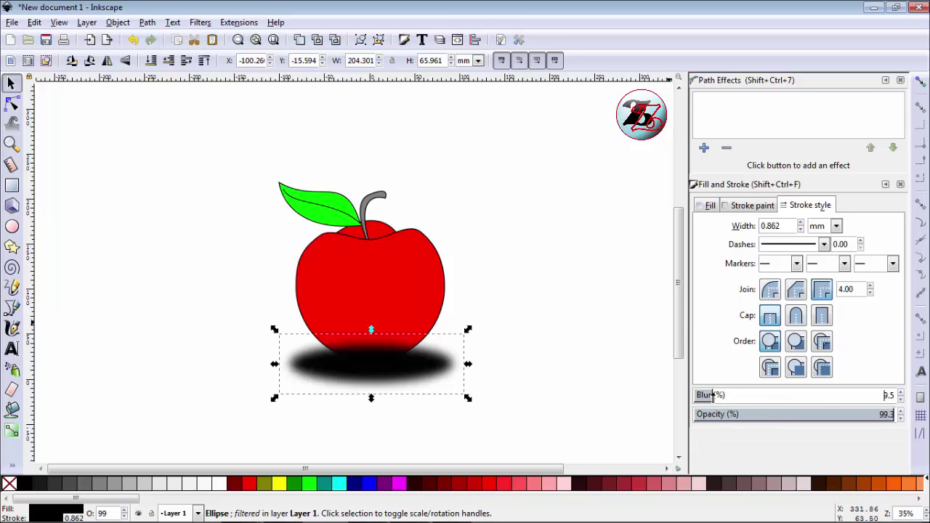
left_click_drag(715, 396, 719, 396)
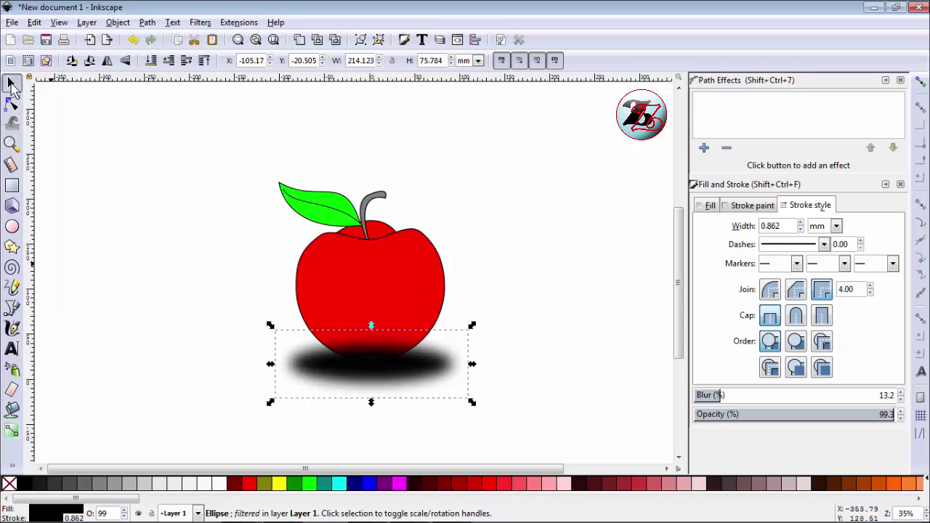
left_click_drag(366, 383, 365, 399)
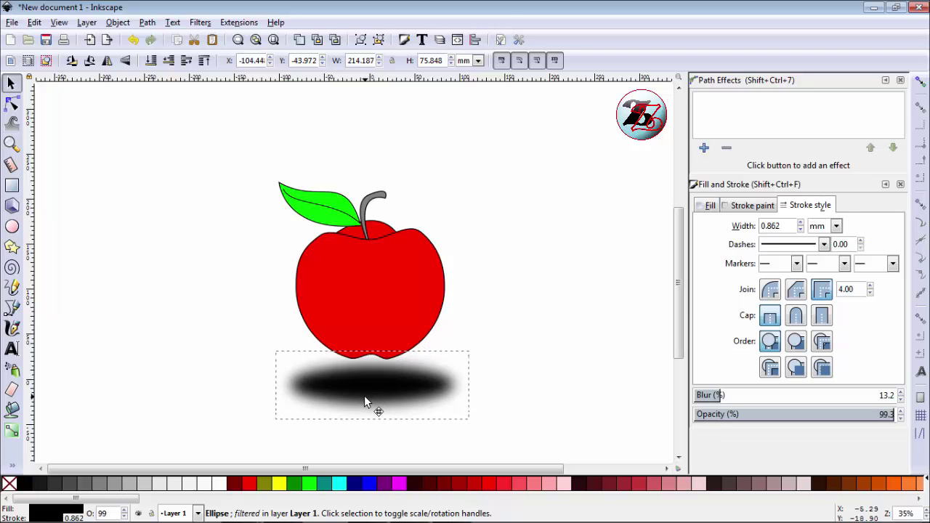
left_click_drag(365, 398, 365, 400)
left_click(191, 314)
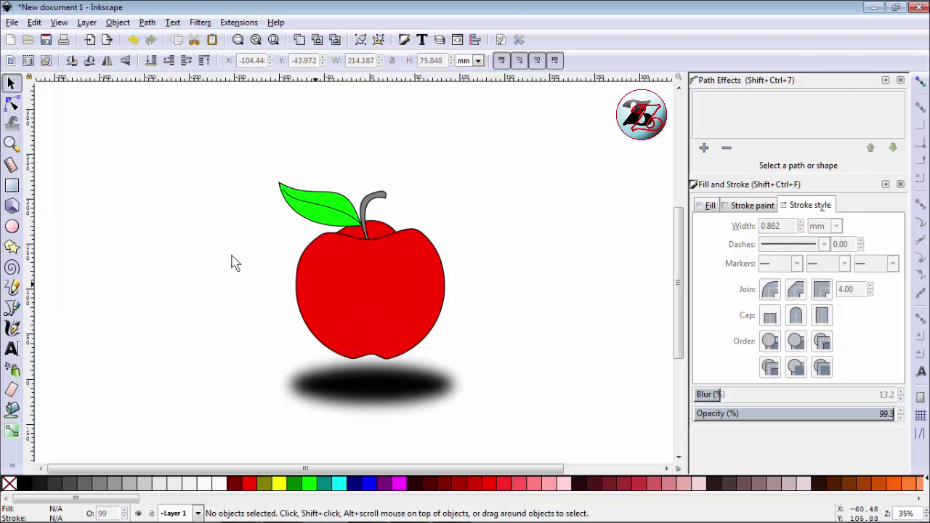
Move all six apple and shadow objects higher to Y -14.230 mm, then deselect them.
left_click_drag(202, 167, 501, 427)
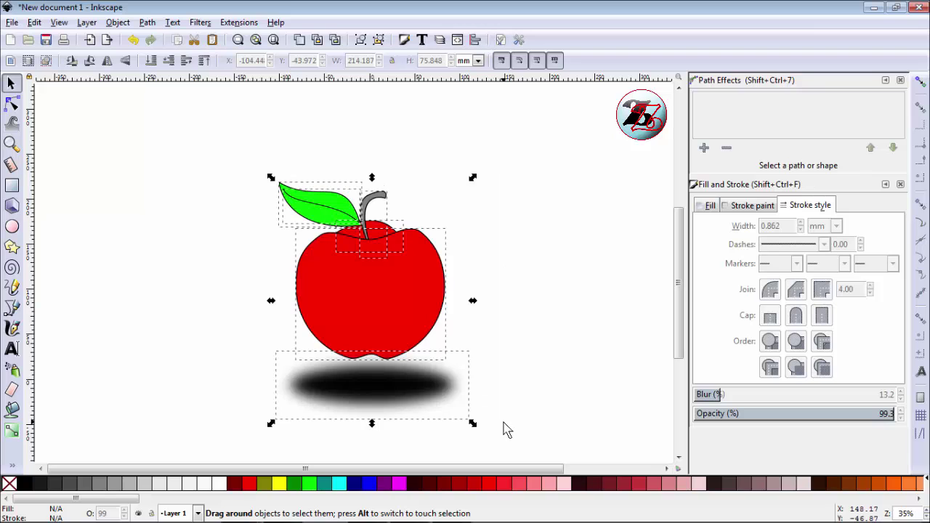
left_click_drag(406, 321, 405, 292)
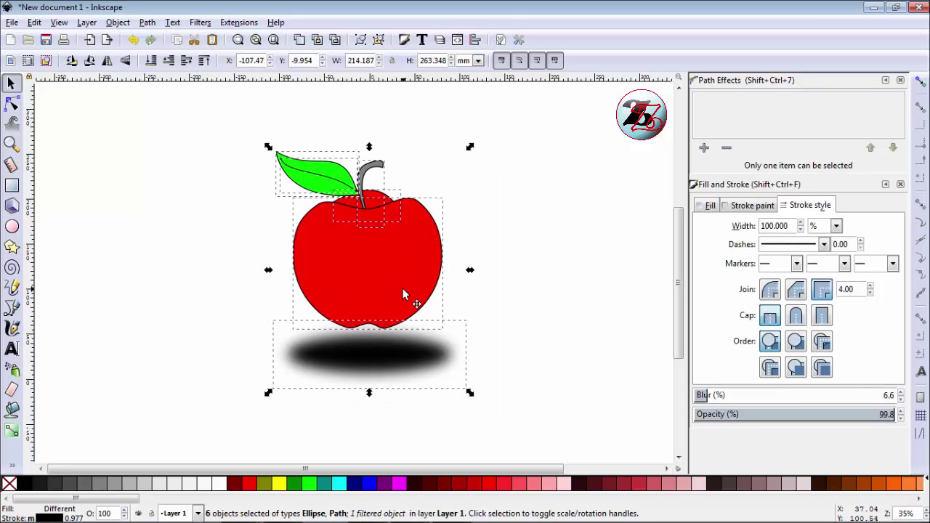
key("plus")
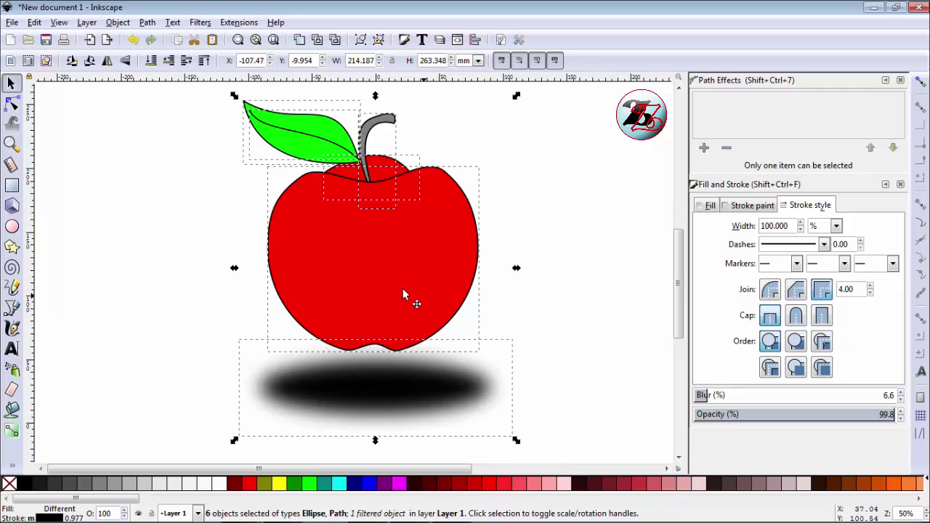
left_click_drag(404, 294, 405, 299)
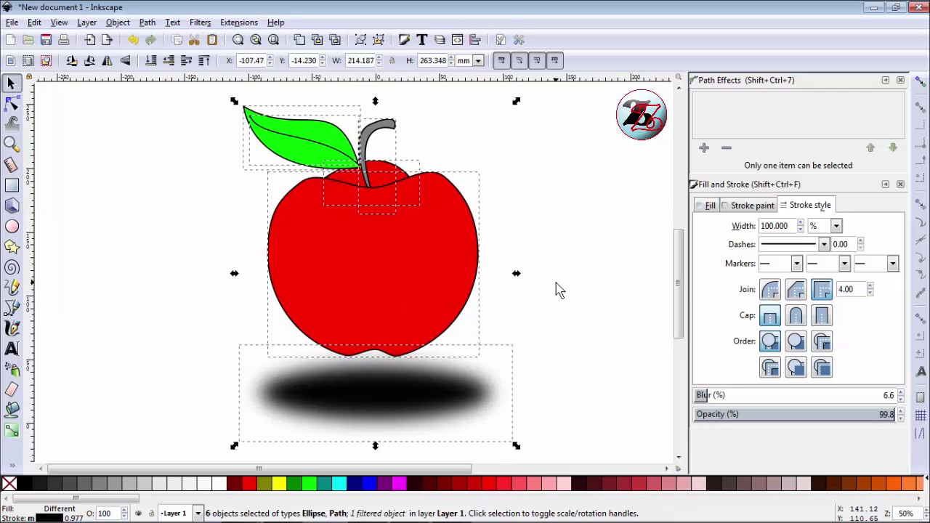
key("Escape")
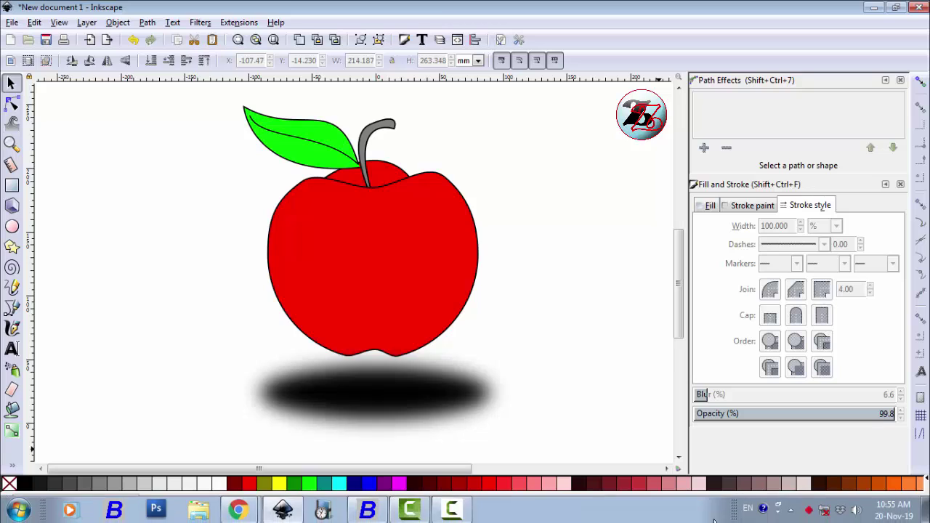